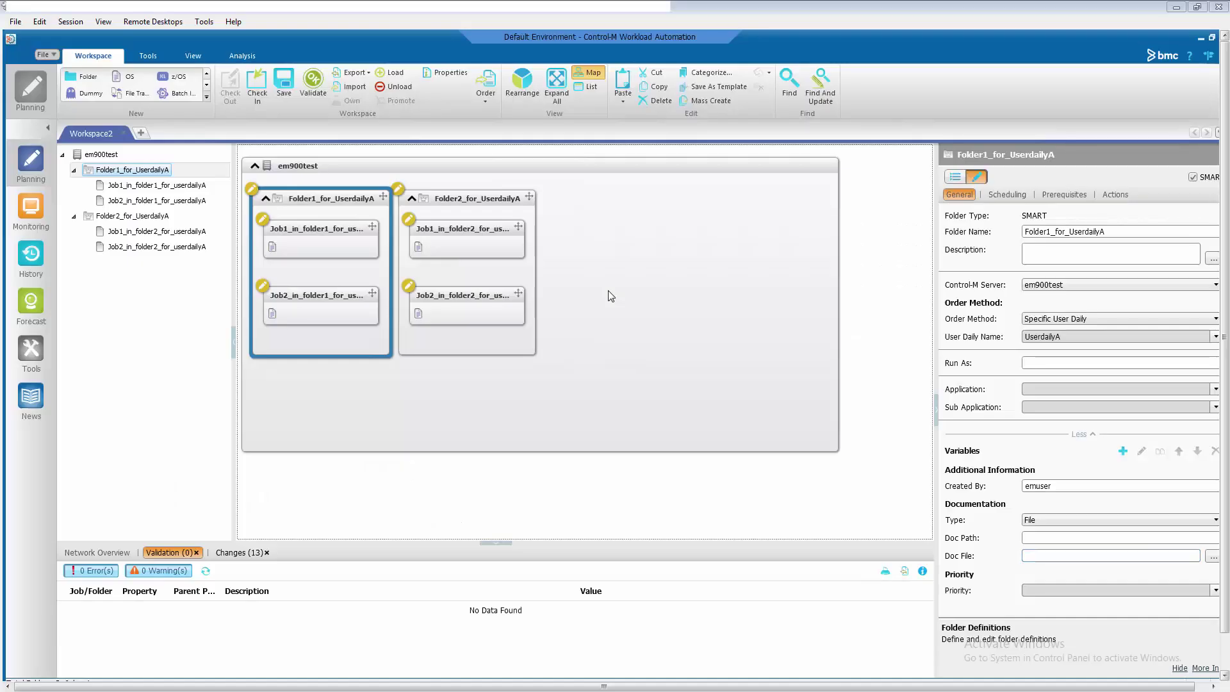
pyautogui.click(471, 199)
pyautogui.click(333, 202)
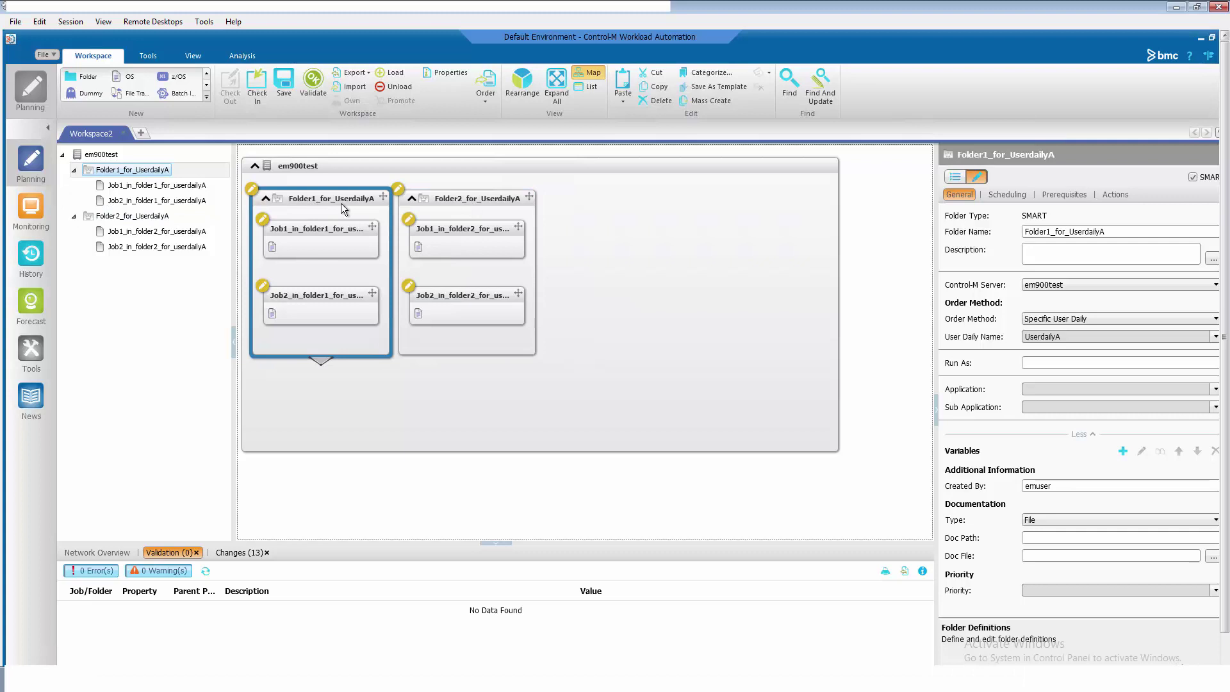
pyautogui.moveTo(1074, 336); pyautogui.dragTo(1023, 337)
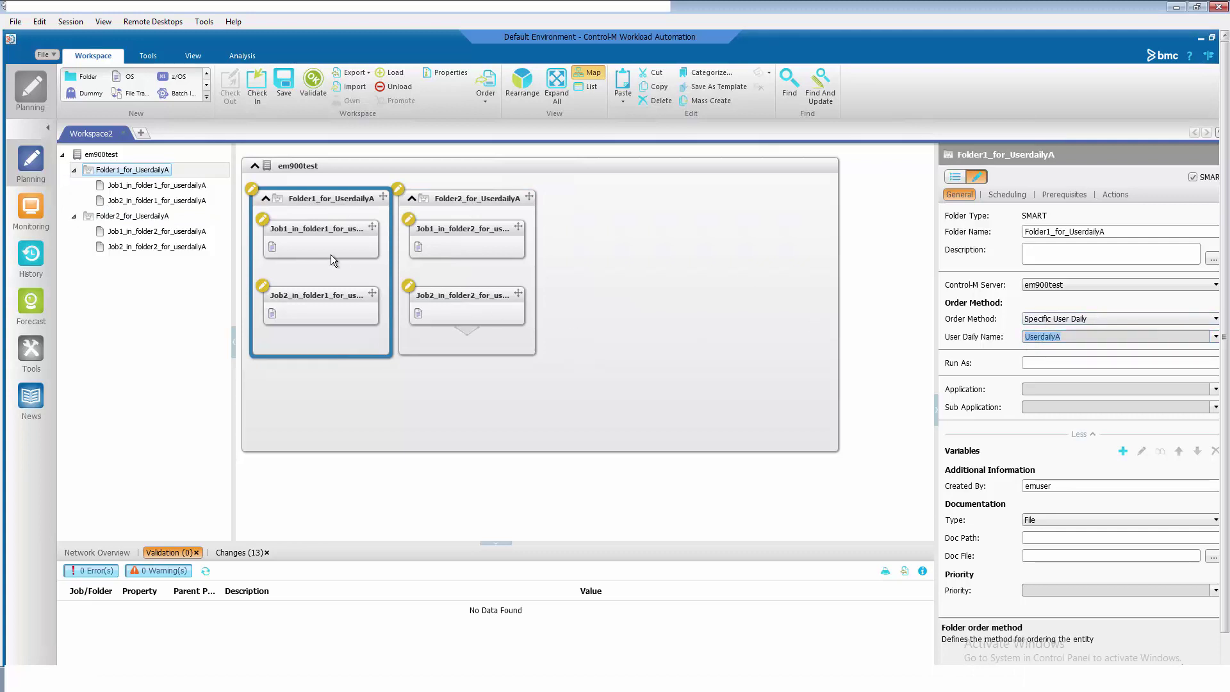
pyautogui.click(284, 84)
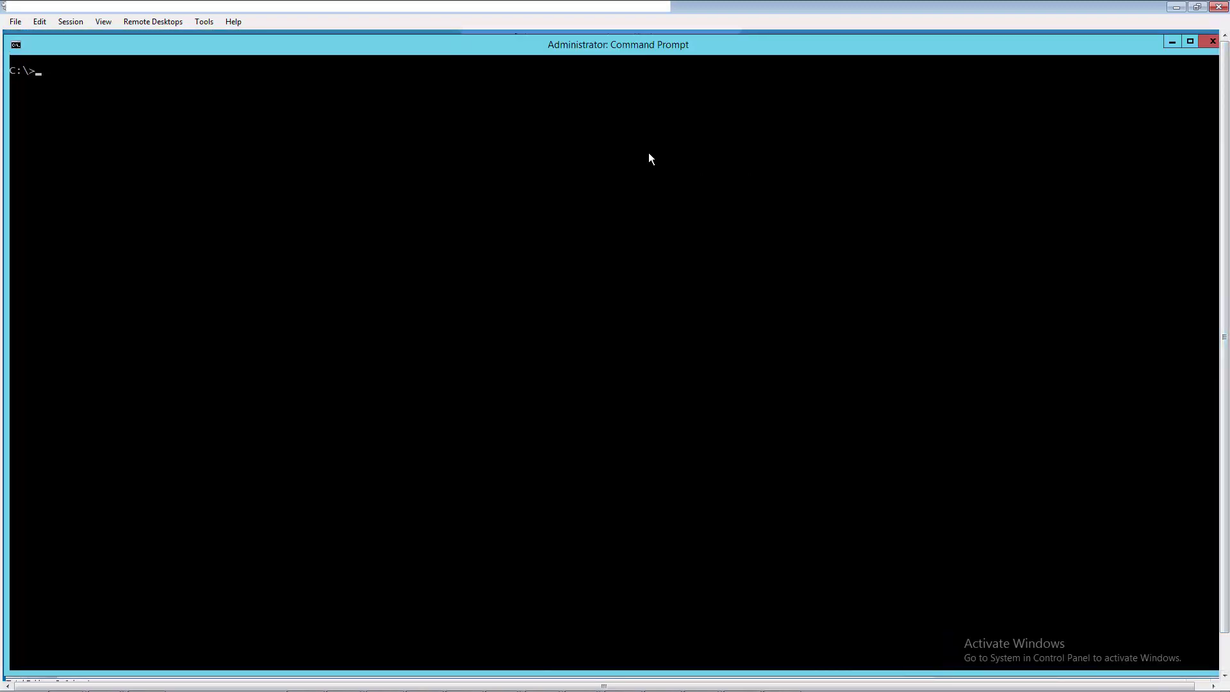
pyautogui.write('ctmud')
pyautogui.write('chk ')
pyautogui.write('-daily ')
pyautogui.write('Userdai')
pyautogui.write('lyA -actio')
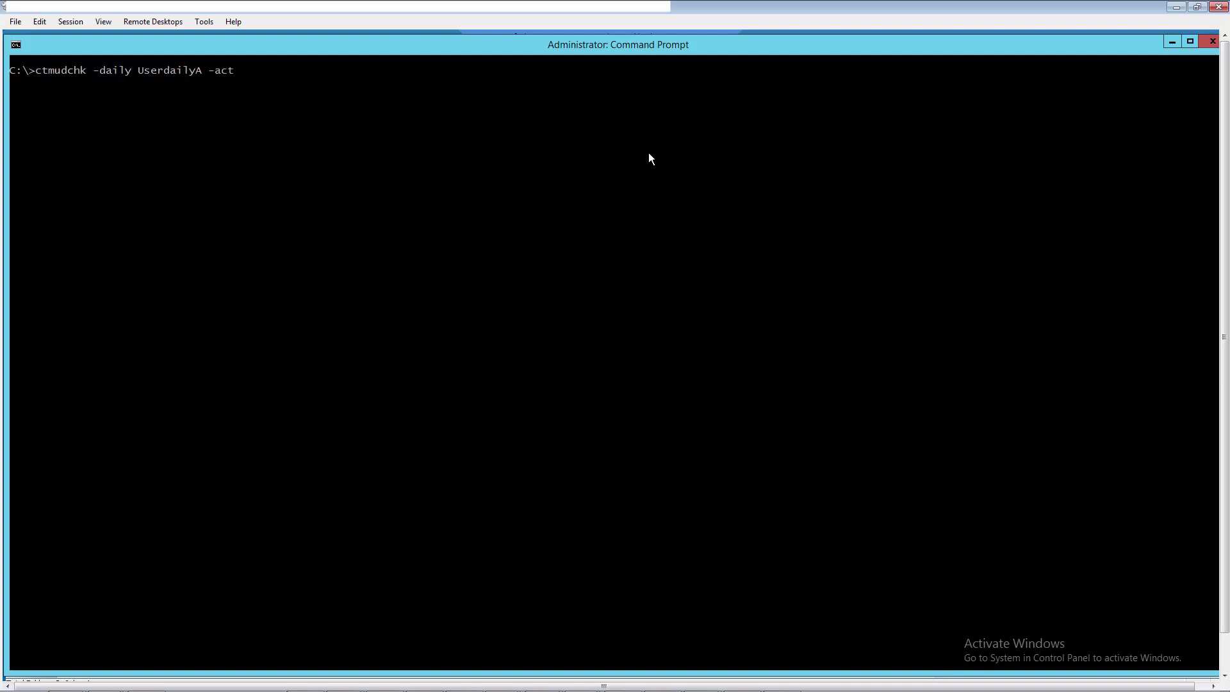
pyautogui.write('n list')
# Step: Run ctmudchk -daily UserdailyA -action list; it reports the user daily has no folders
pyautogui.press('Return')
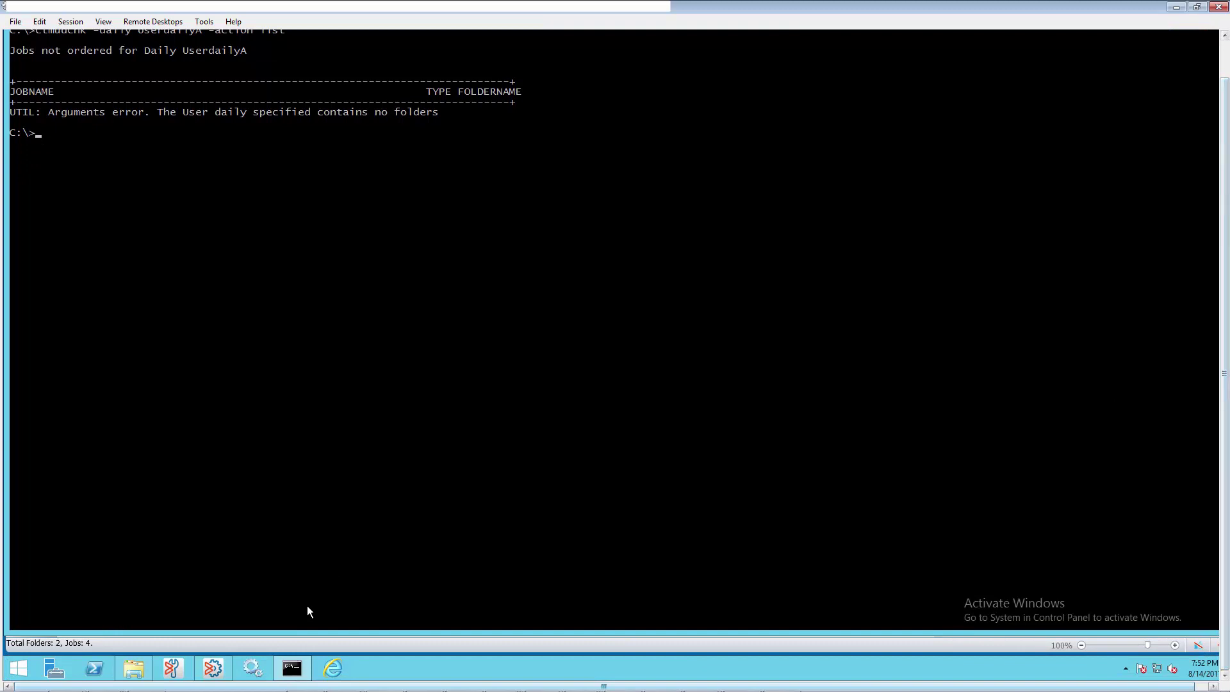
# Step: Check in the Control-M workspace and confirm, syncing both UserdailyA folders to the server
pyautogui.click(219, 670)
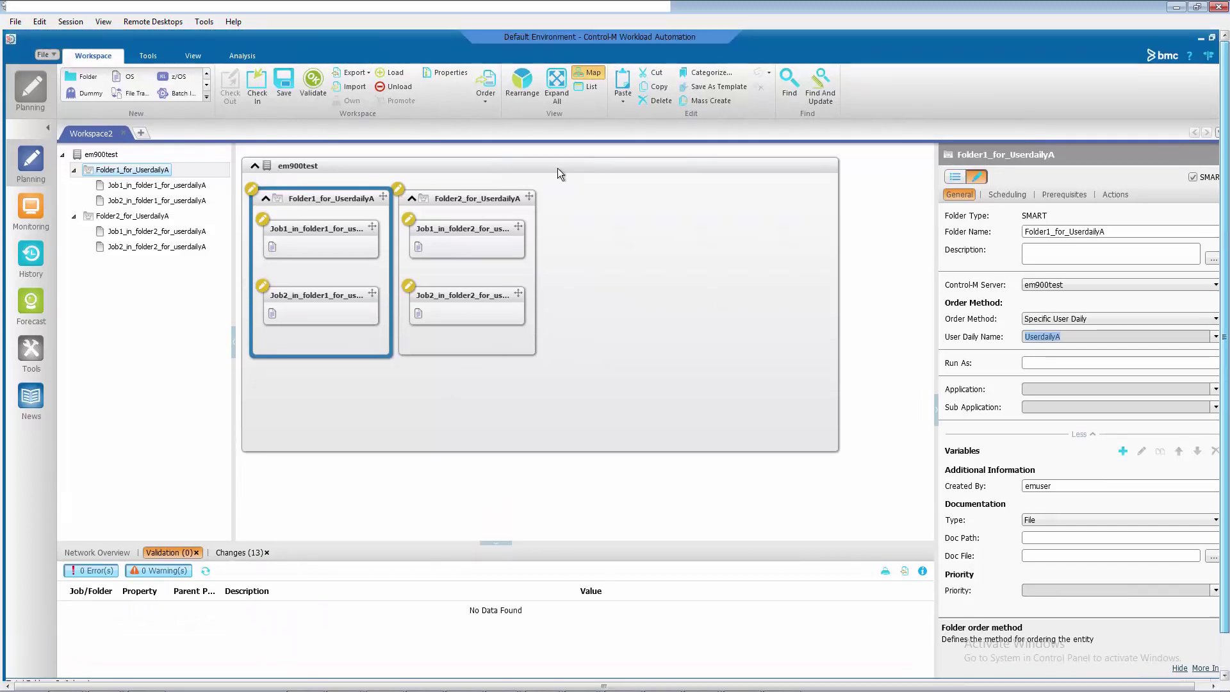
pyautogui.click(257, 88)
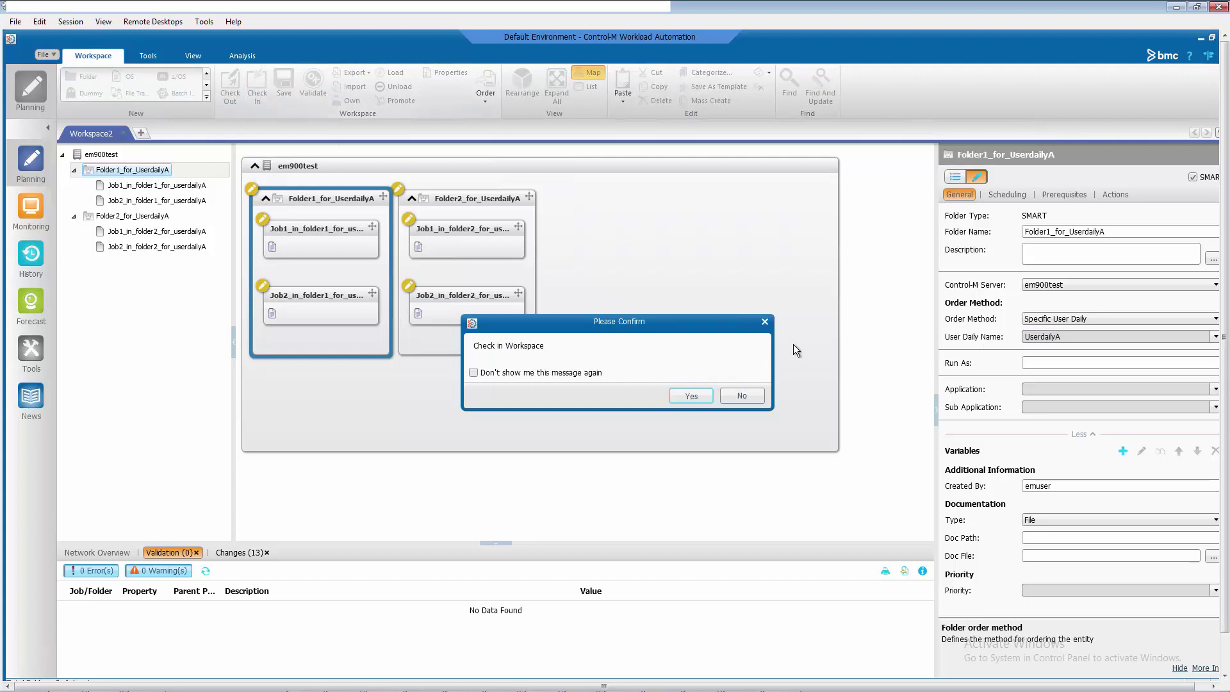
pyautogui.click(692, 397)
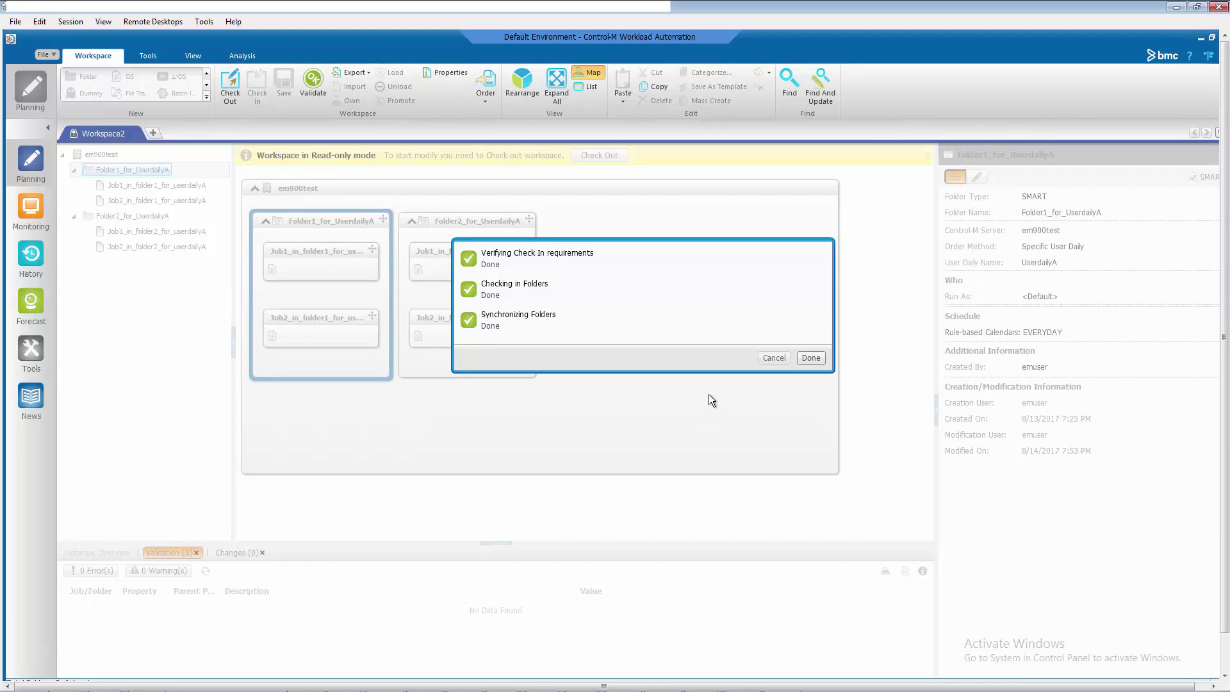
pyautogui.click(812, 358)
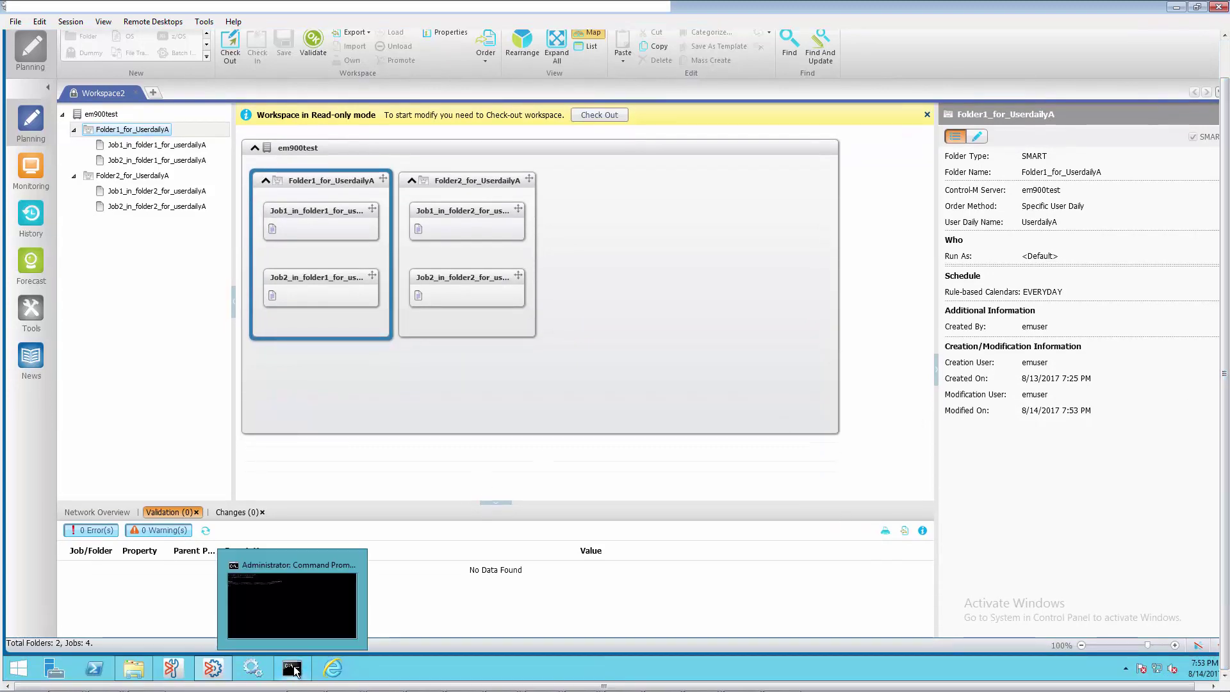
# Step: Rerun the UserdailyA ctmudchk list, now showing two folders and four unordered jobs
pyautogui.click(292, 669)
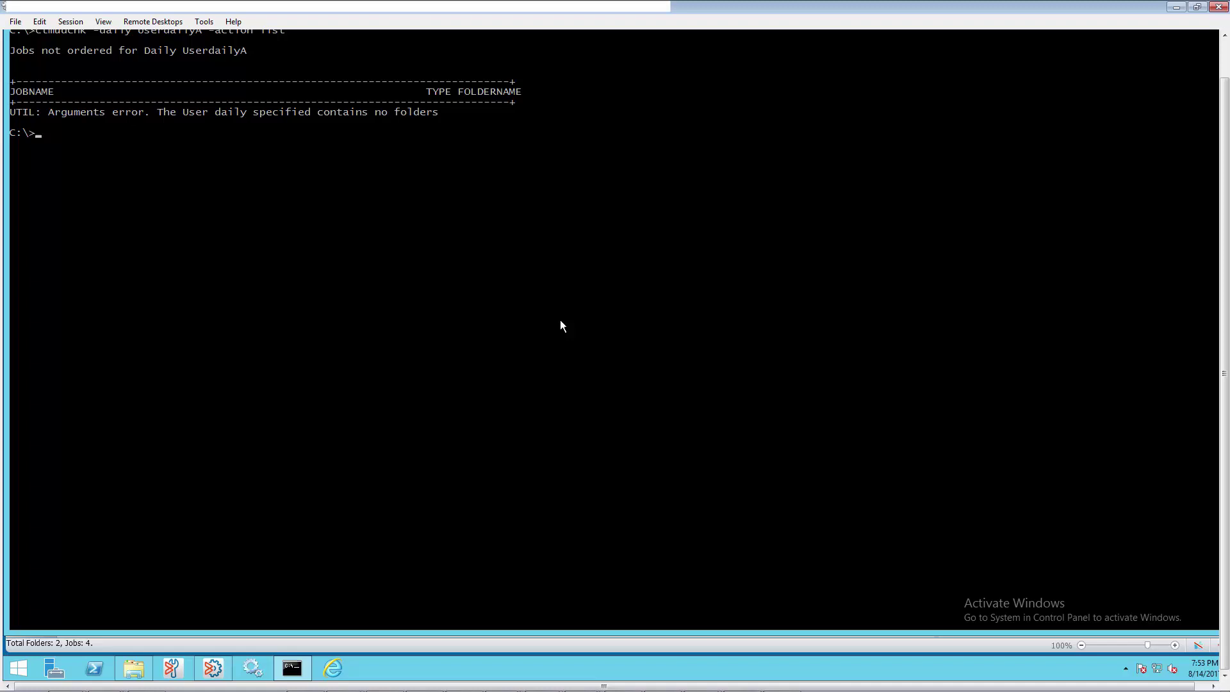
pyautogui.press('Up')
pyautogui.press('Return')
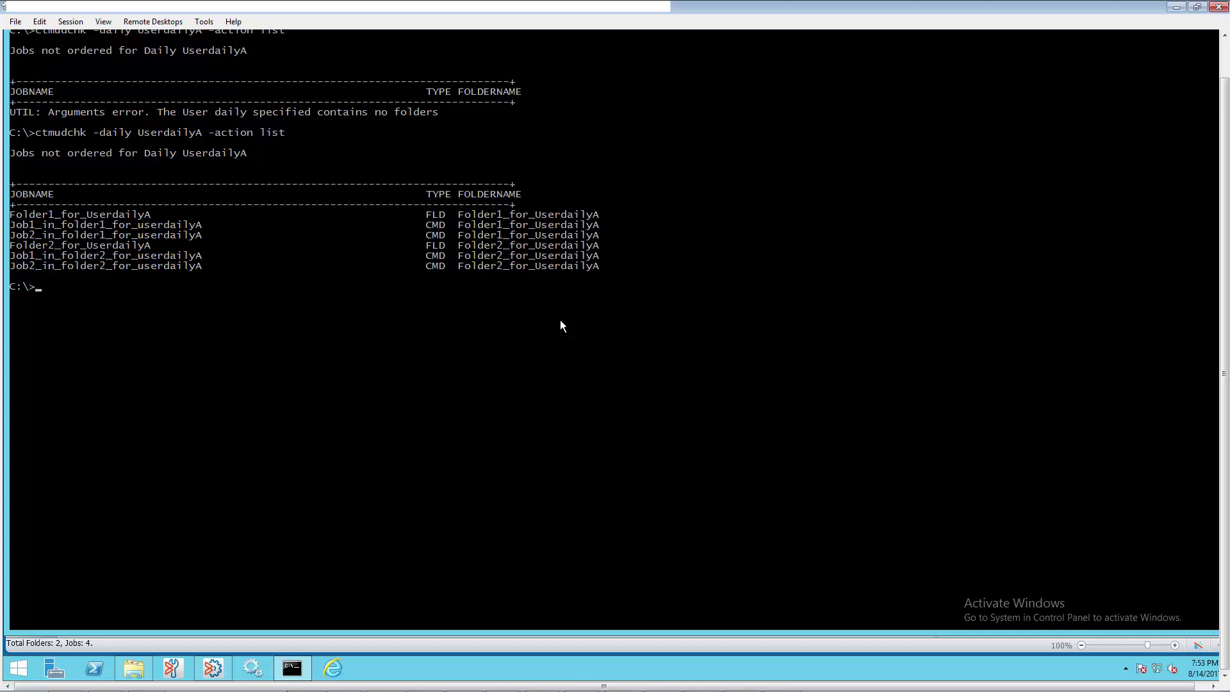
pyautogui.scroll(1, 559, 325)
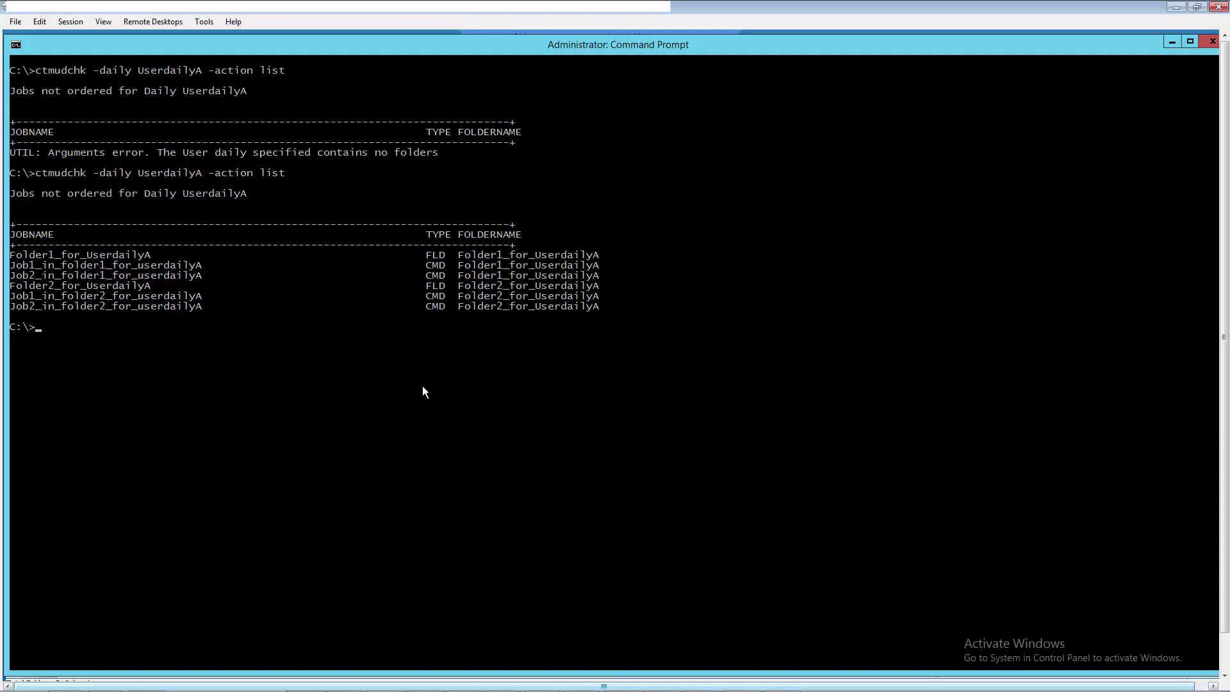
# Step: Run ctmudchk -daily UserdailyA -action order, ordering both folders and all four jobs
pyautogui.press('Up')
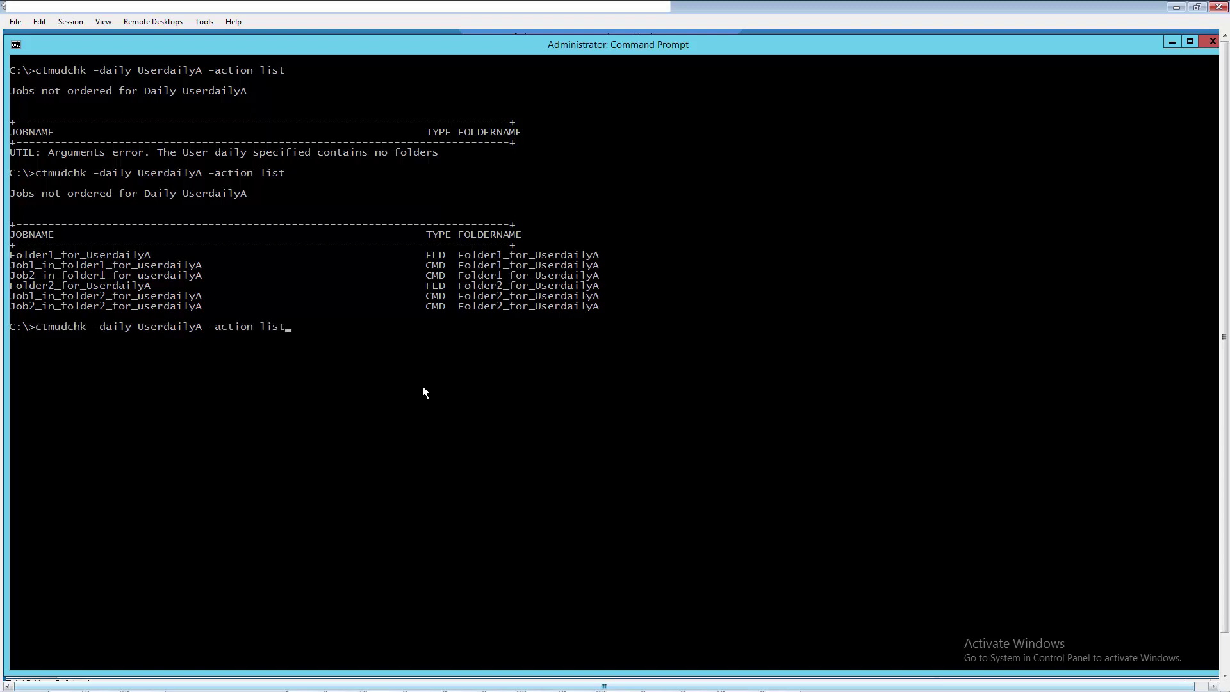
pyautogui.press('Left')
pyautogui.press('Left')
pyautogui.press('Left')
pyautogui.write('order')
pyautogui.press('Delete')
pyautogui.press('Delete')
pyautogui.press('Delete')
pyautogui.press('Delete')
pyautogui.press('Return')
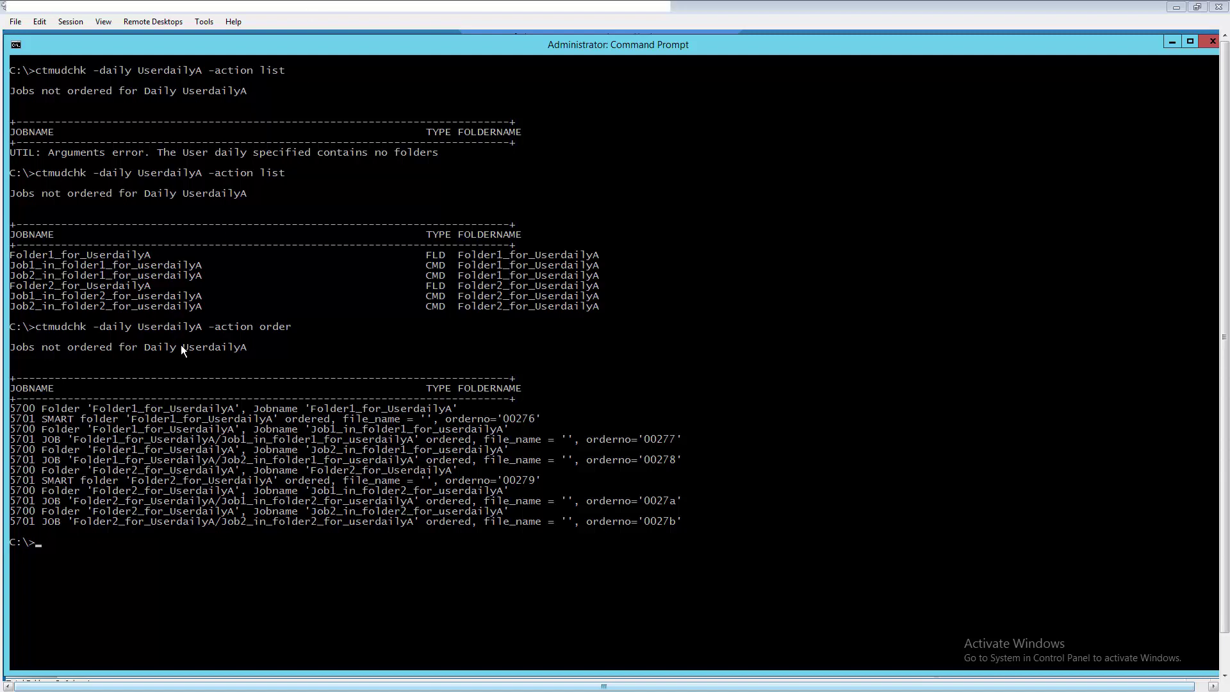
# Step: Rerun ctmudchk -daily UserdailyA -action list, which returns an empty not-ordered list
pyautogui.press('Up')
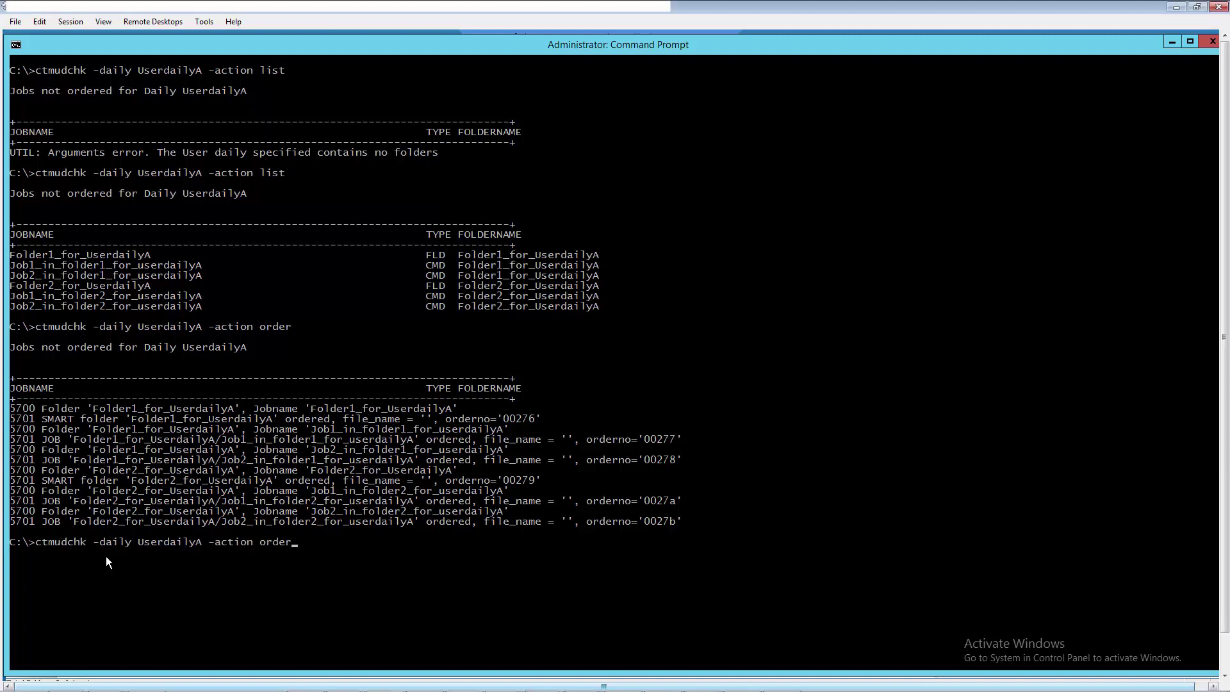
pyautogui.press('BackSpace')
pyautogui.press('BackSpace')
pyautogui.press('BackSpace')
pyautogui.press('BackSpace')
pyautogui.press('BackSpace')
pyautogui.write('list')
pyautogui.press('Return')
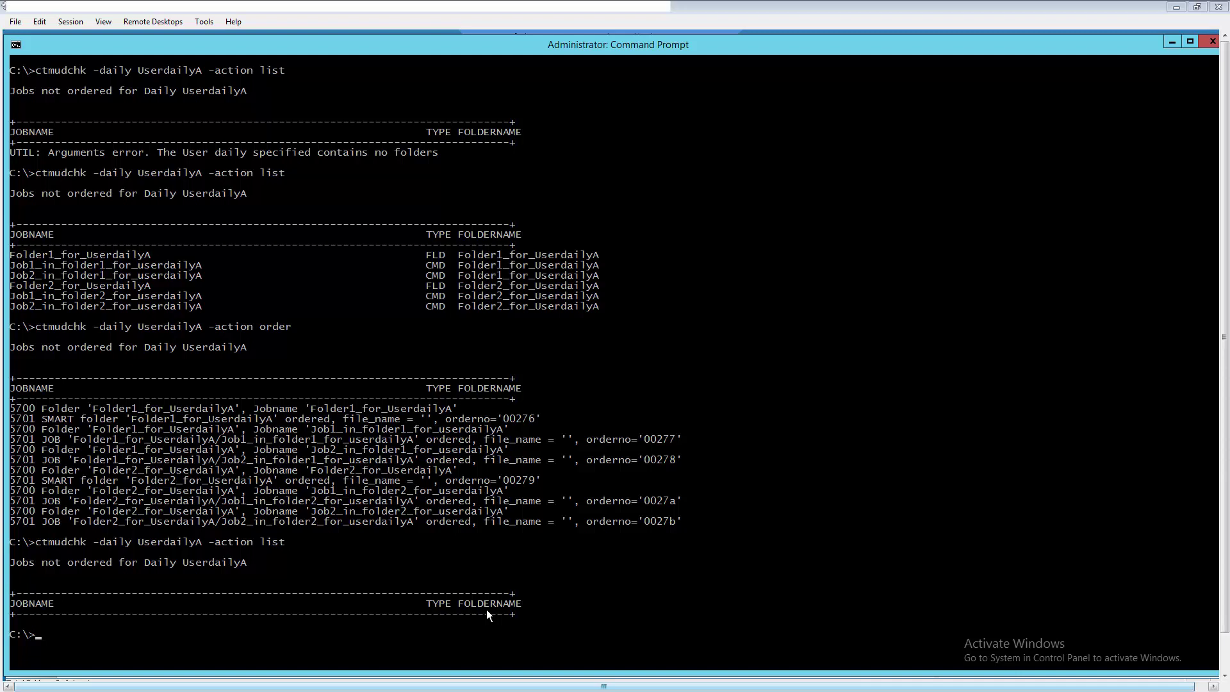
pyautogui.write('c')
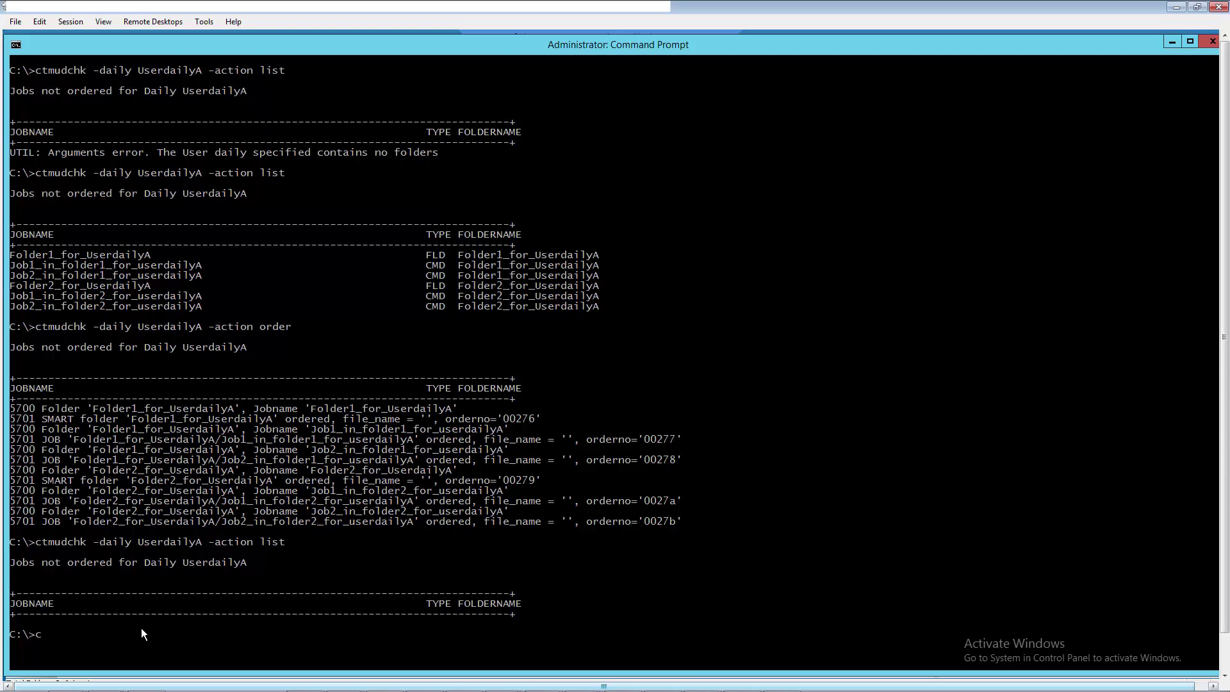
pyautogui.write('ls')
# Step: Clear the console with cls and run ctmudchk -daily SYSTEM -action list, which shows no unordered jobs
pyautogui.press('Return')
pyautogui.write('cls')
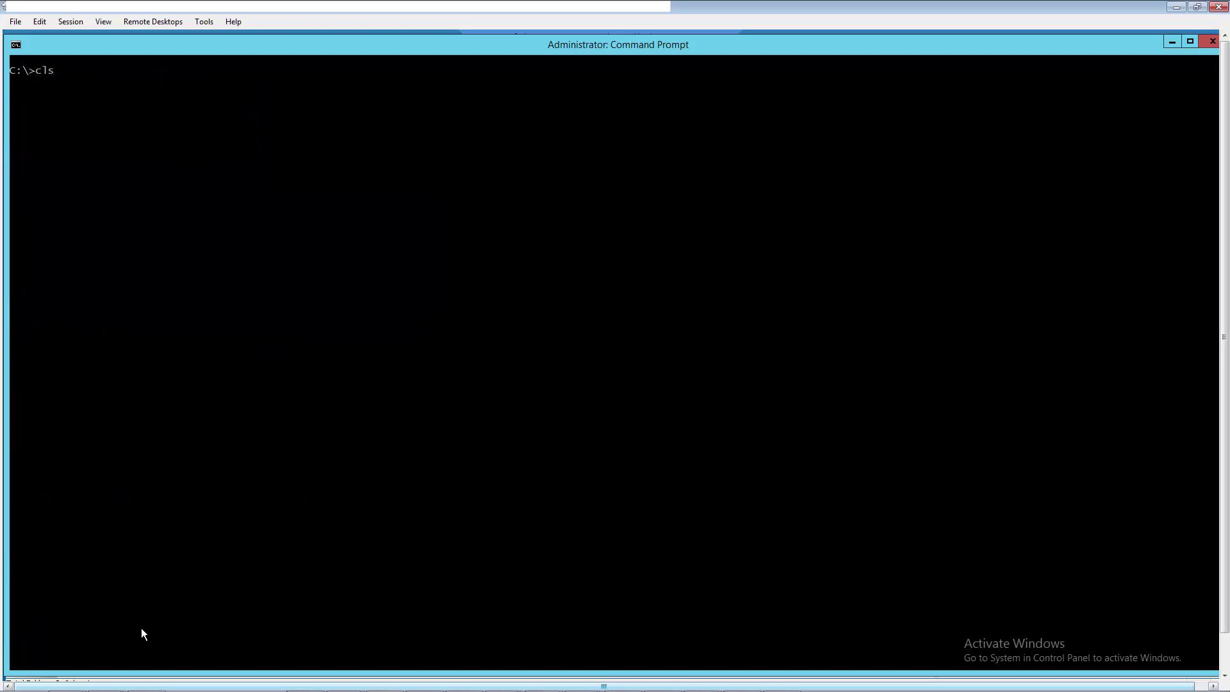
pyautogui.press('Up')
pyautogui.press('Up')
pyautogui.press('Left')
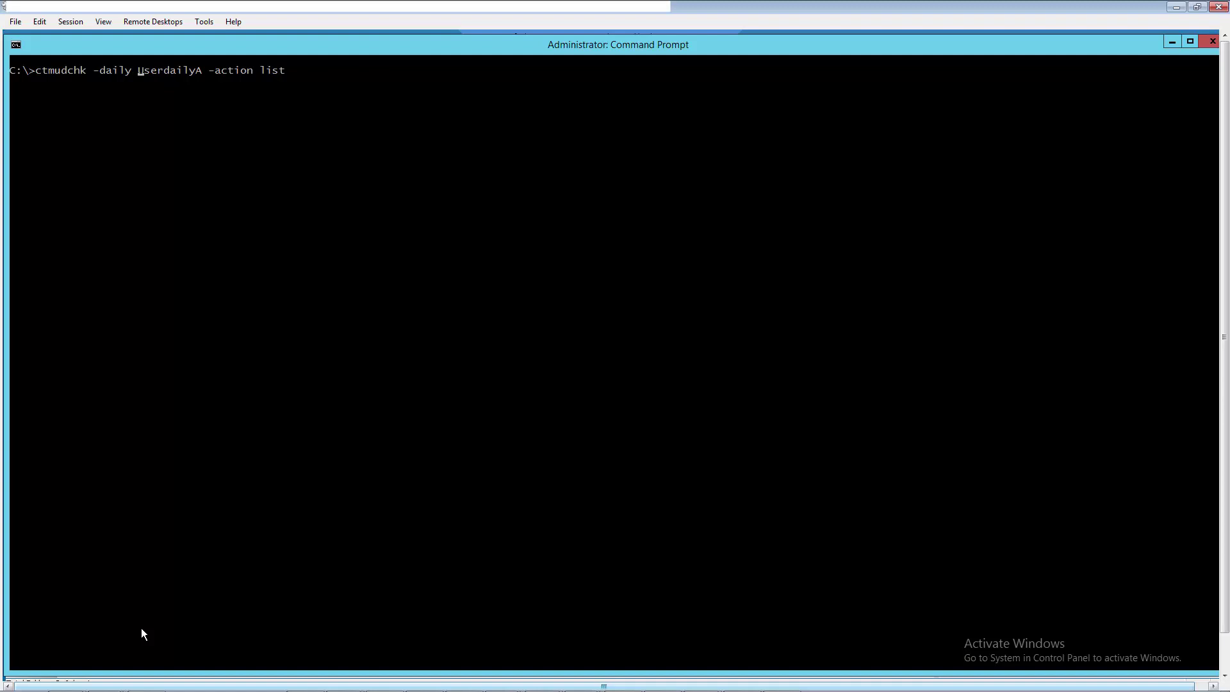
pyautogui.write('SYSTEM')
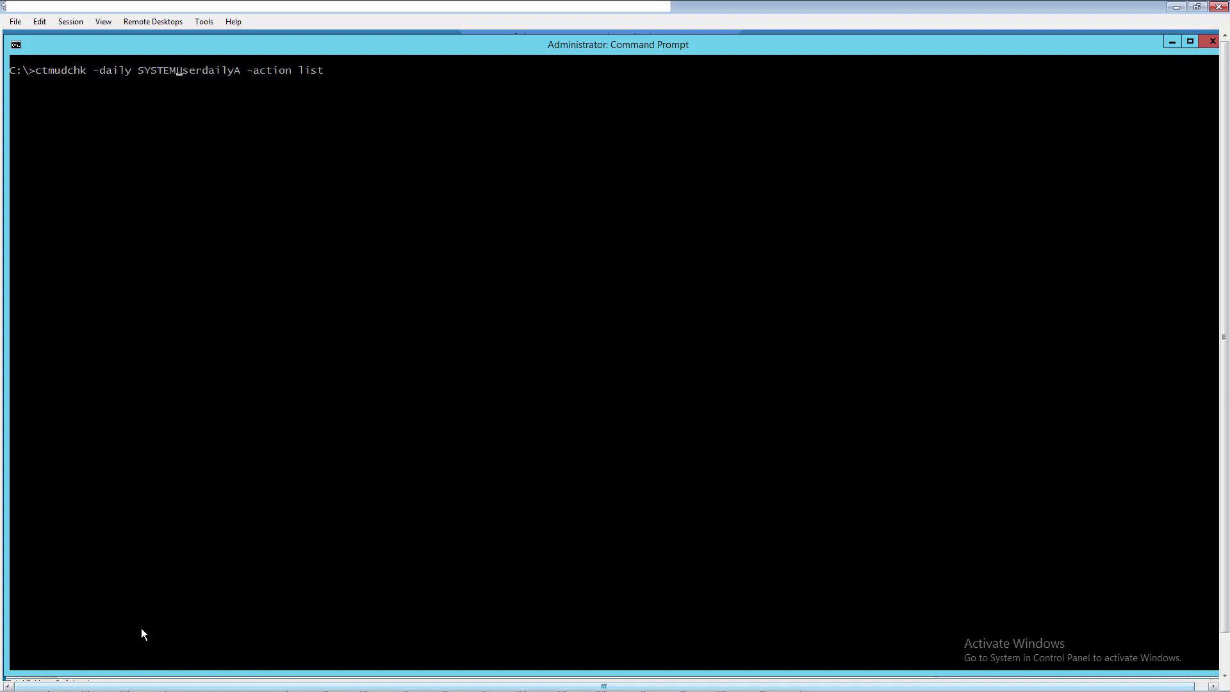
pyautogui.press('Delete')
pyautogui.press('Delete')
pyautogui.press('Delete')
pyautogui.press('Delete')
pyautogui.press('Delete')
pyautogui.press('Delete')
pyautogui.press('Delete')
pyautogui.press('Delete')
pyautogui.press('Delete')
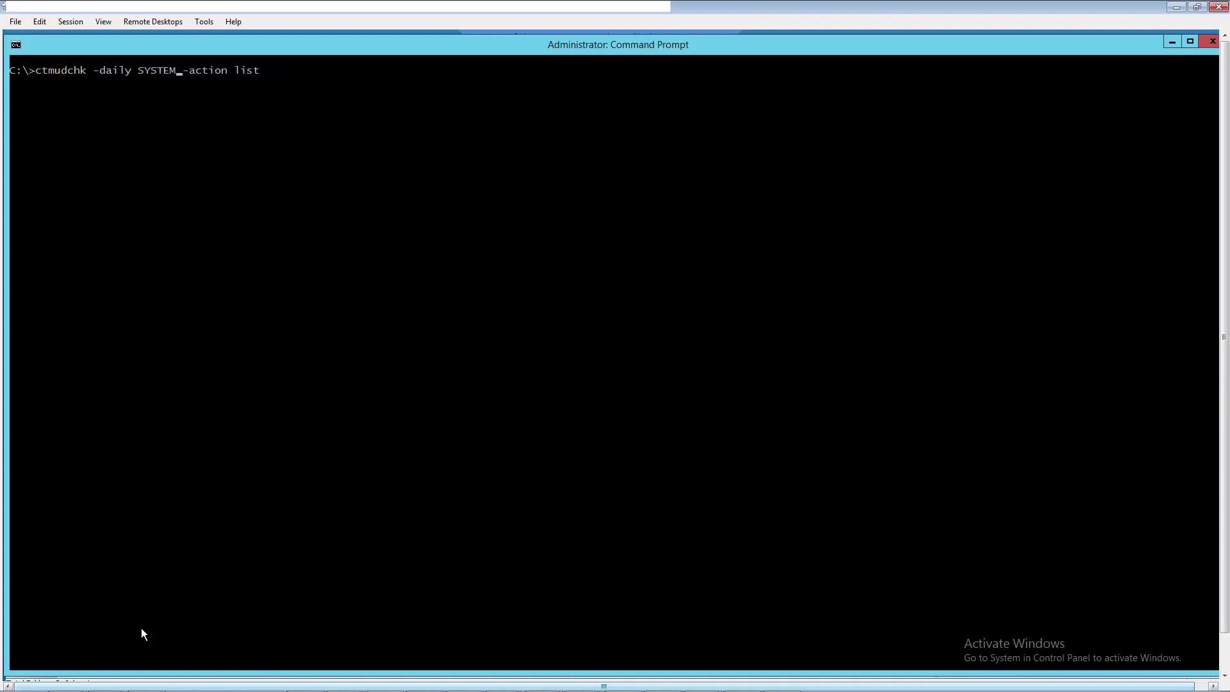
pyautogui.press('Return')
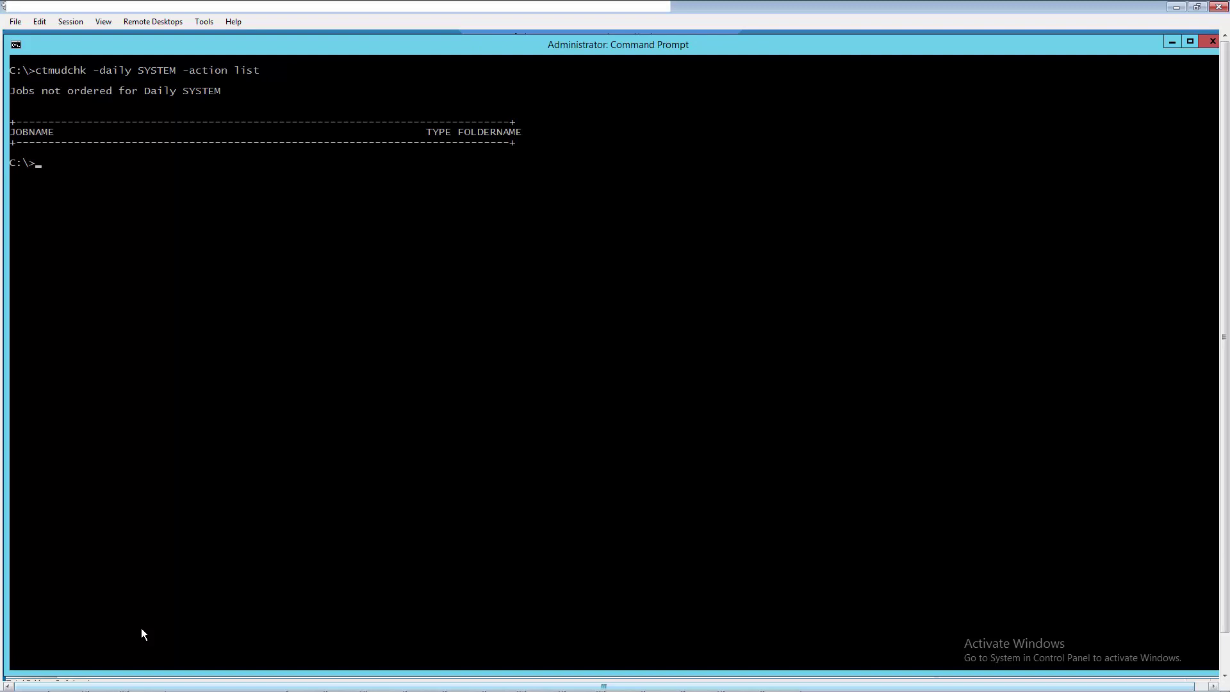